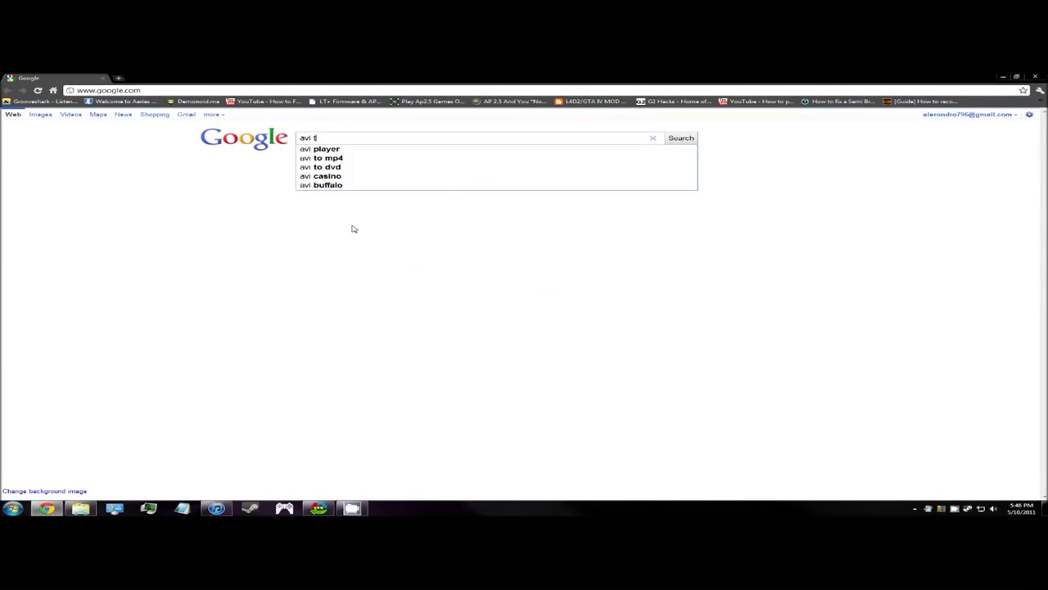
# Enter 'avi to iphone' in the Google search box.
pyautogui.write('hone')
# Search 'avi to iphone', open the winxdvd.com converter page and download the free installer.
pyautogui.press('Return')
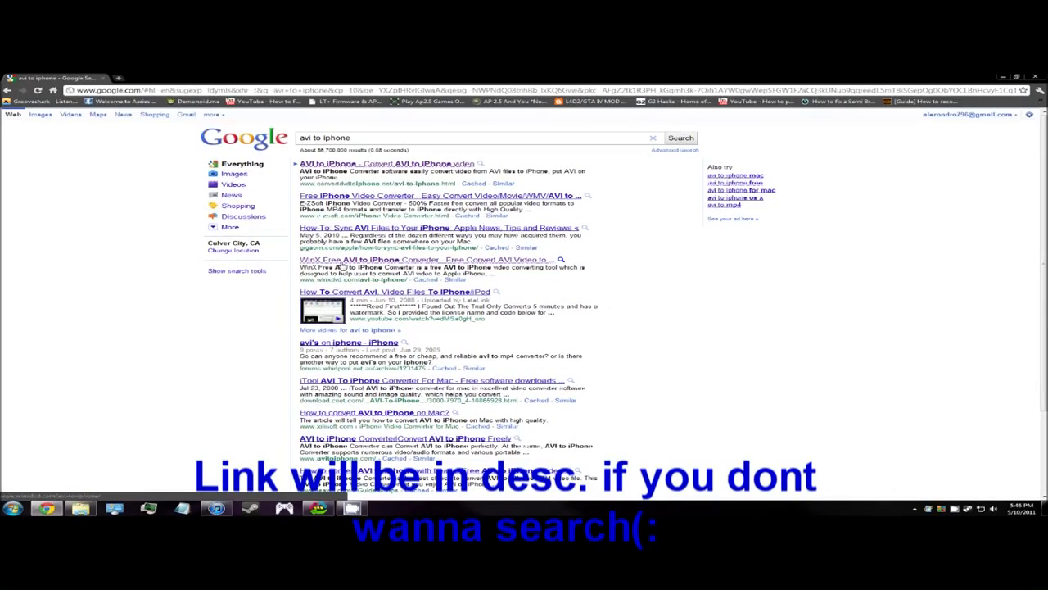
pyautogui.click(422, 264)
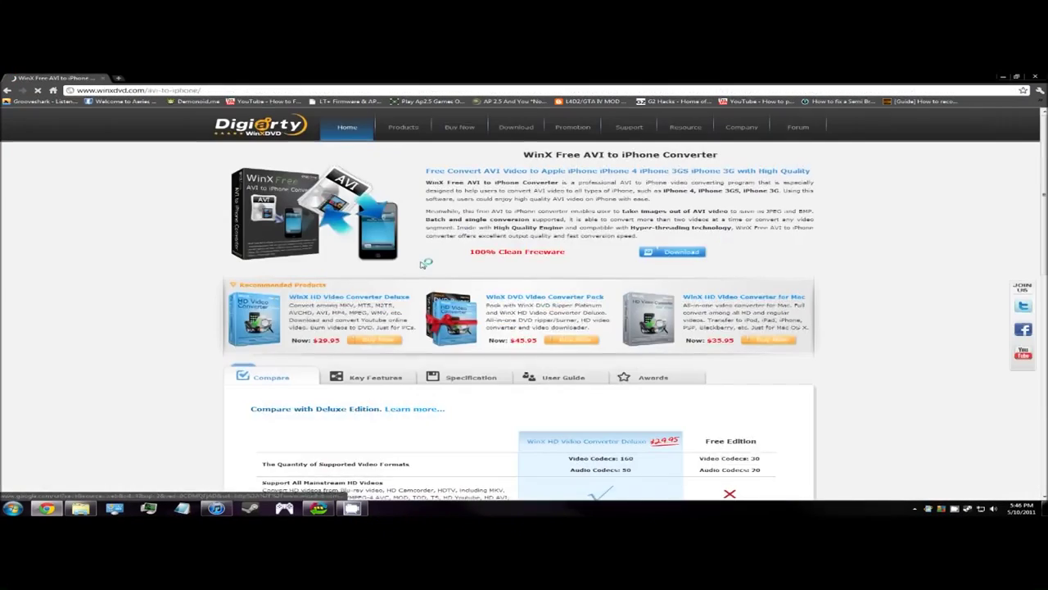
pyautogui.click(683, 252)
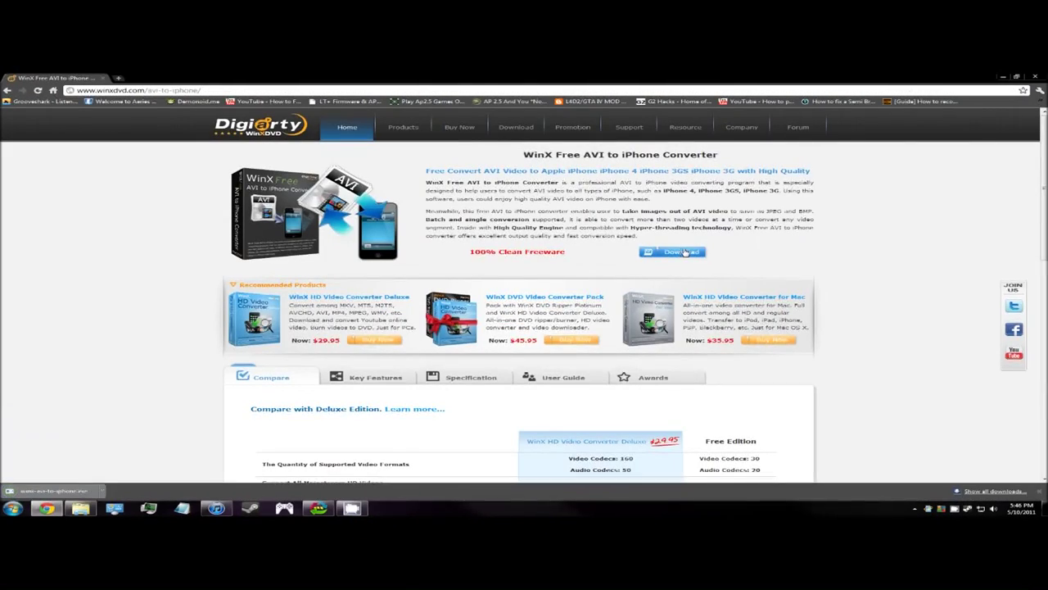
pyautogui.click(1037, 492)
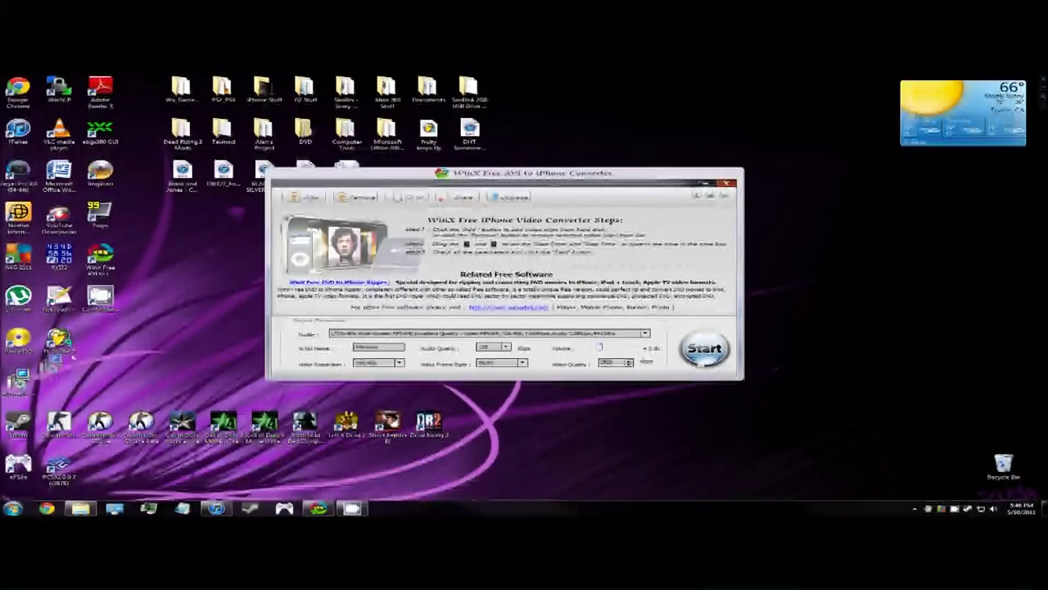
pyautogui.doubleClick(100, 339)
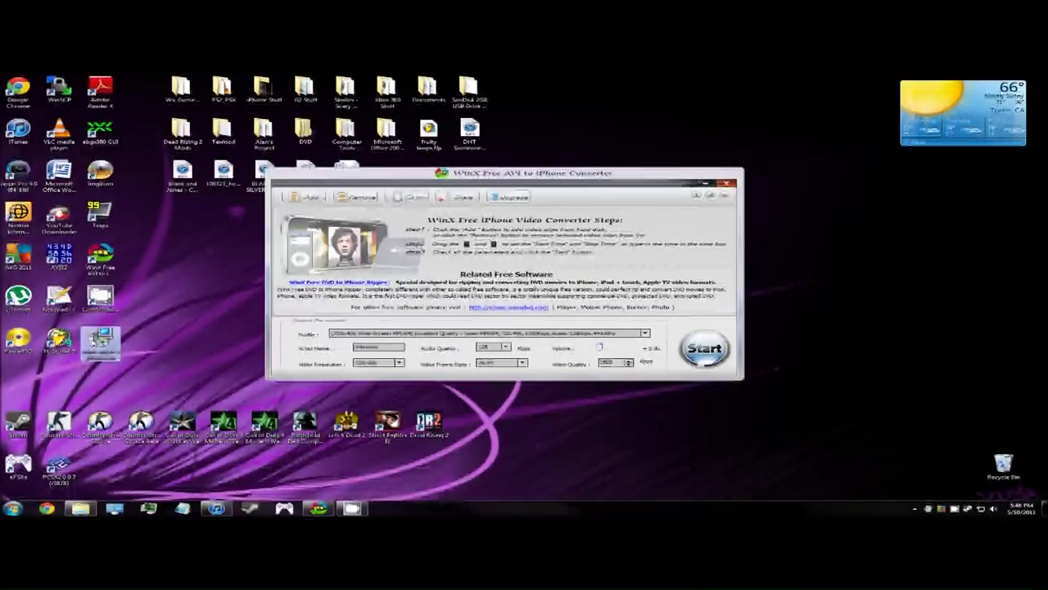
pyautogui.click(545, 297)
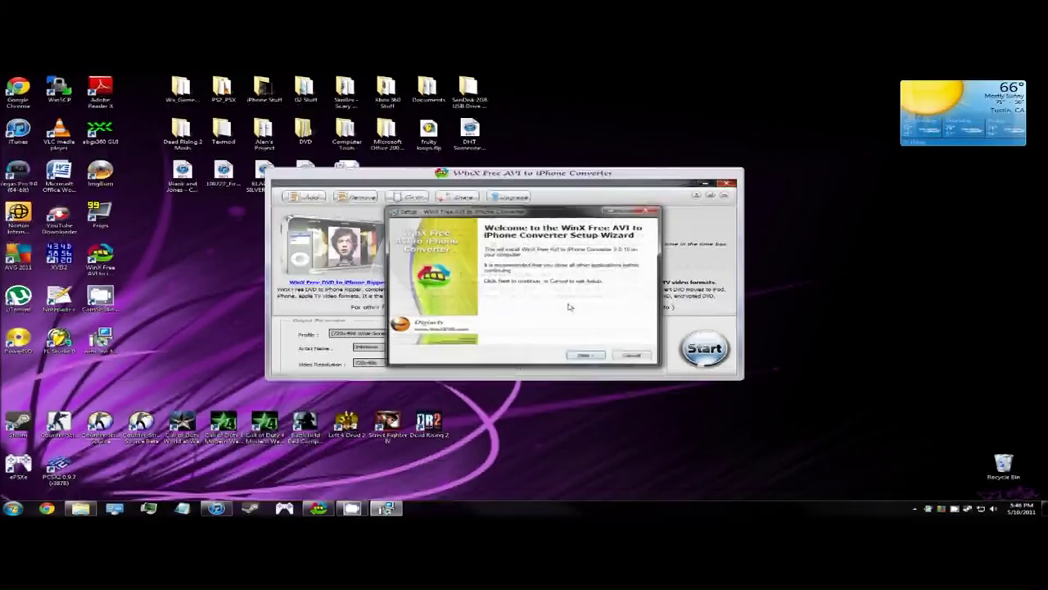
pyautogui.click(585, 354)
pyautogui.click(418, 331)
pyautogui.click(585, 356)
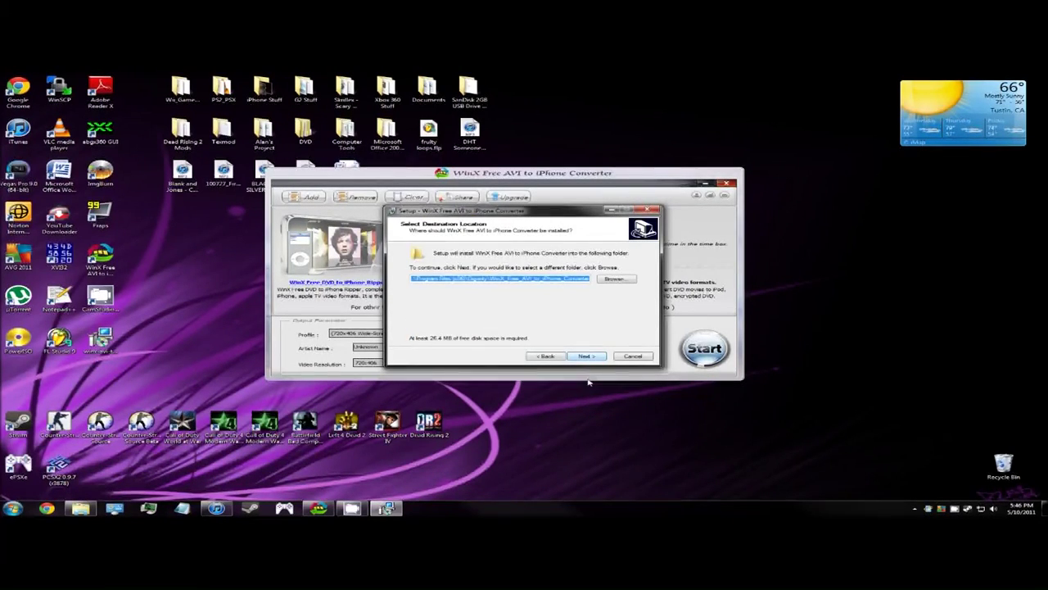
pyautogui.click(585, 357)
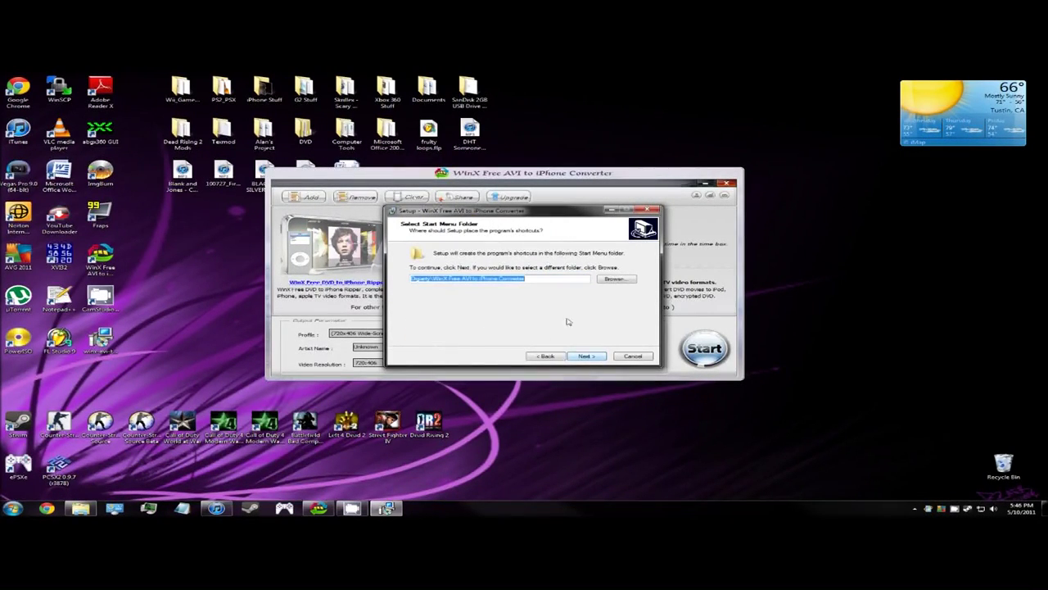
pyautogui.click(542, 280)
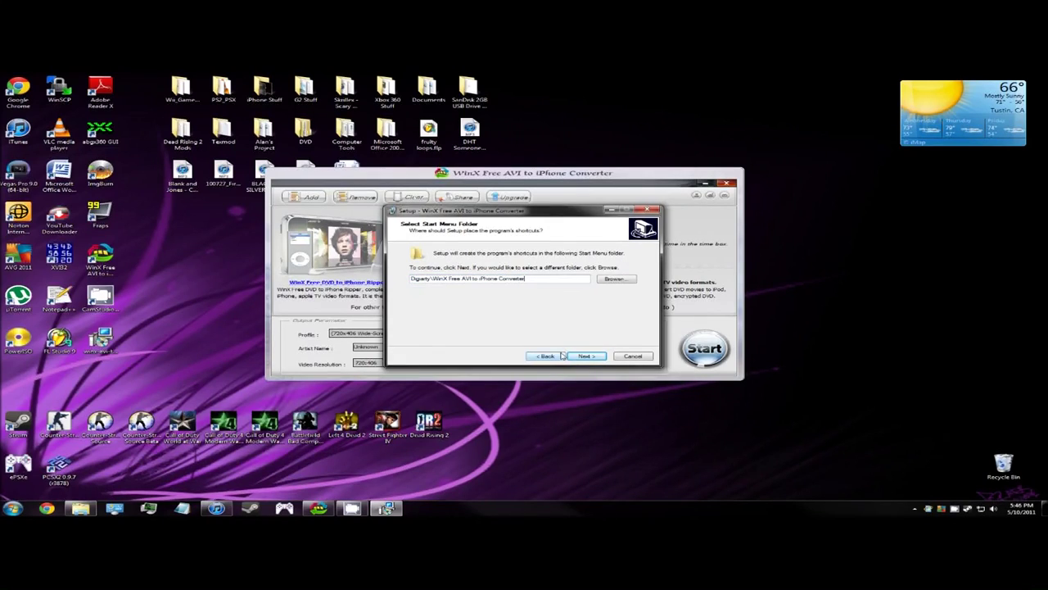
pyautogui.click(588, 357)
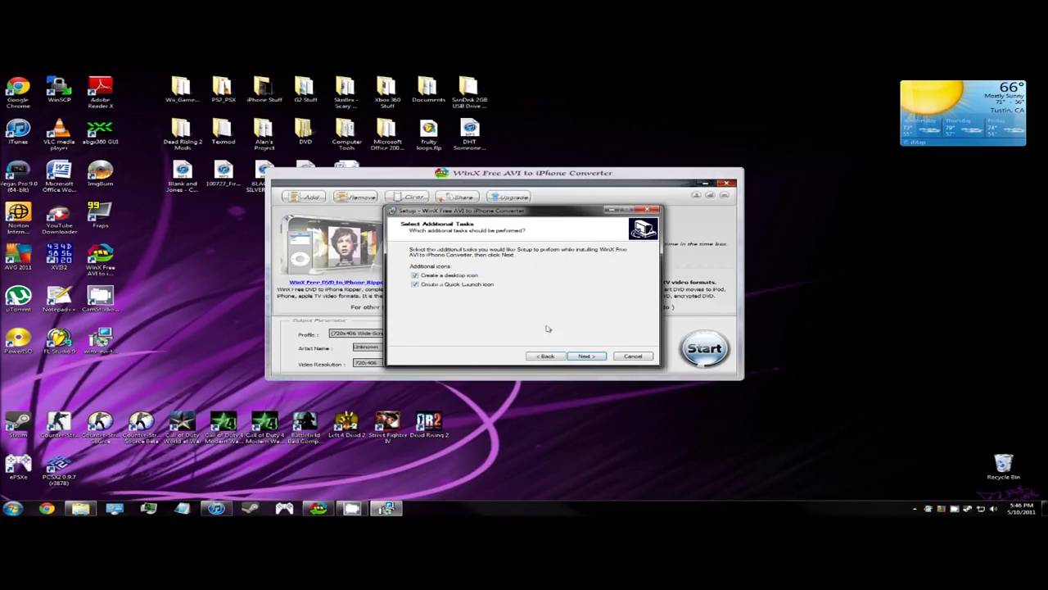
pyautogui.click(587, 357)
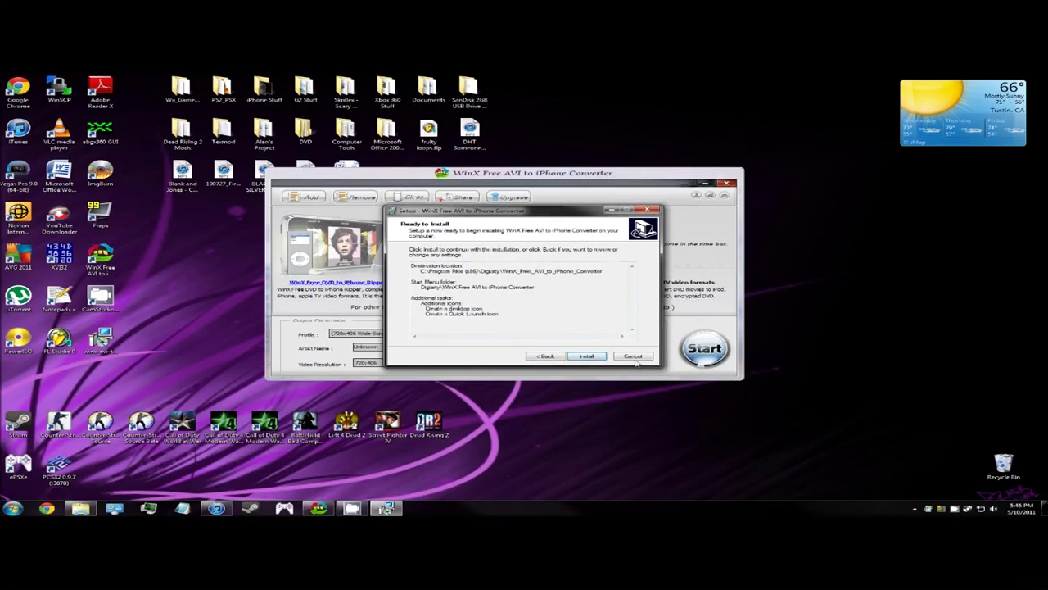
pyautogui.click(633, 356)
pyautogui.click(558, 331)
# Delete the leftover installer file from the desktop and nudge the converter window upward.
pyautogui.click(101, 340)
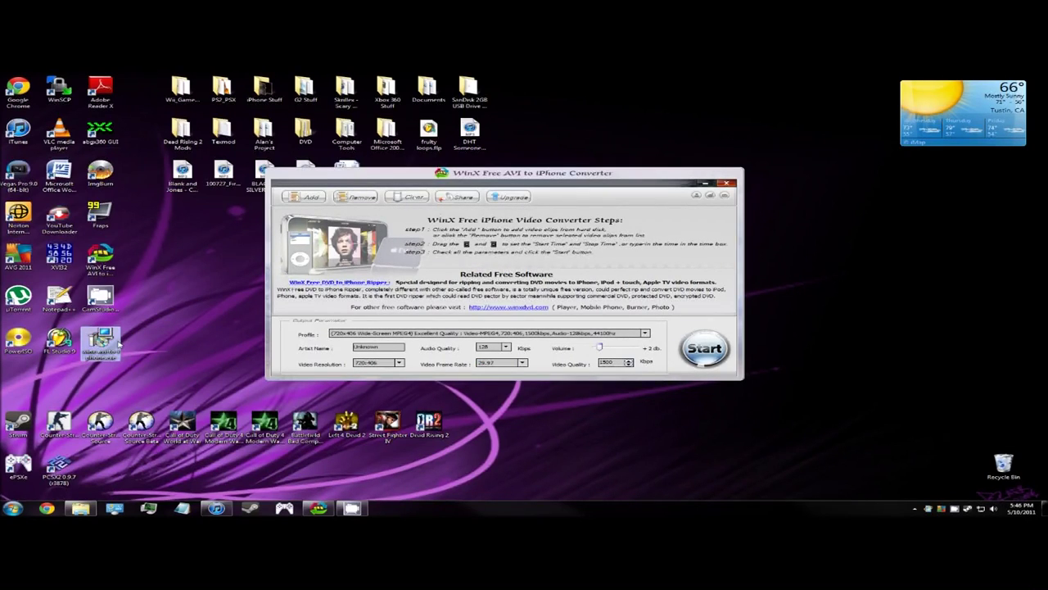
pyautogui.press('Delete')
pyautogui.press('Return')
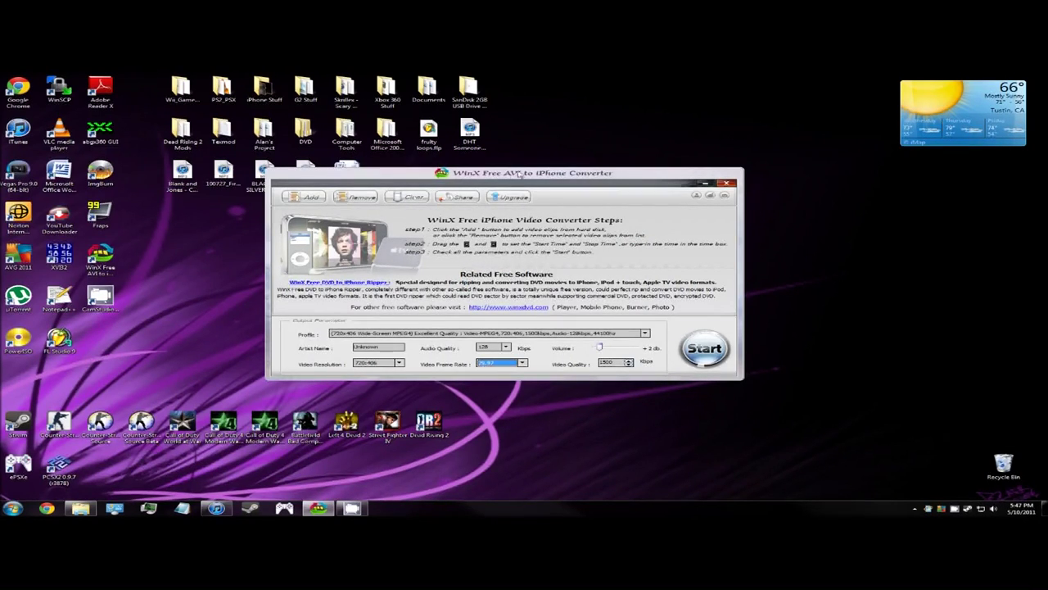
pyautogui.moveTo(520, 174)
pyautogui.mouseDown()
pyautogui.moveTo(544, 187)
pyautogui.moveTo(498, 161)
pyautogui.moveTo(518, 156)
pyautogui.mouseUp()
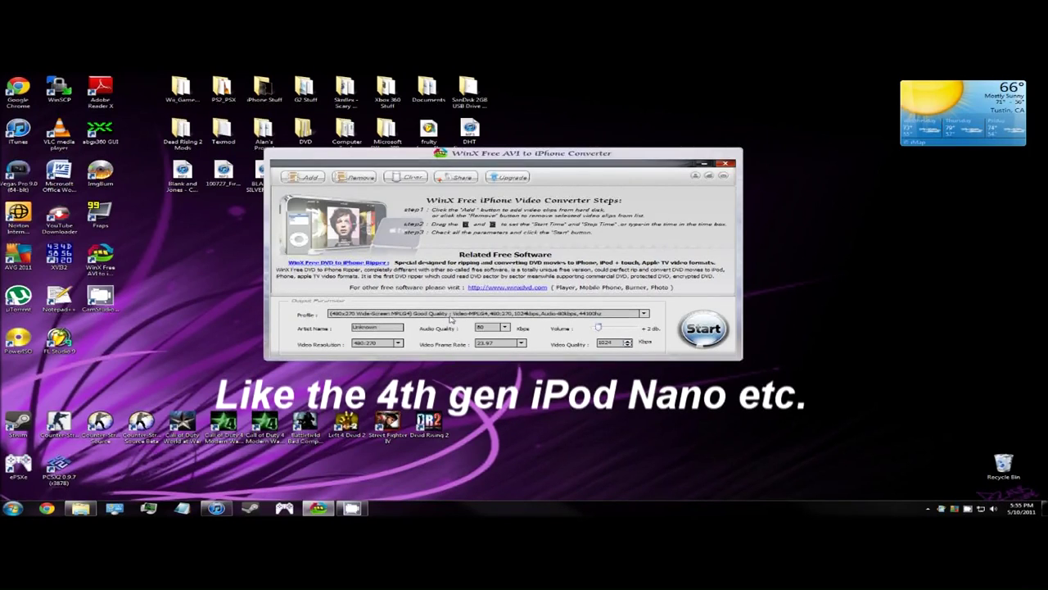
pyautogui.click(452, 314)
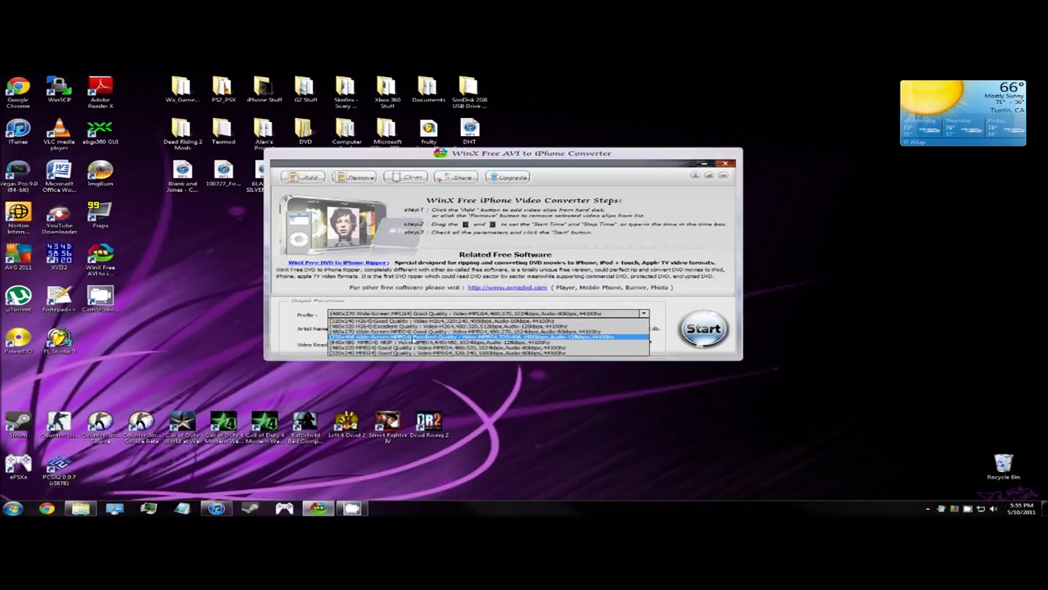
# Choose the 720x406 Wide-Screen MPEG4 Excellent Quality profile and empty the Artist Name field.
pyautogui.click(440, 338)
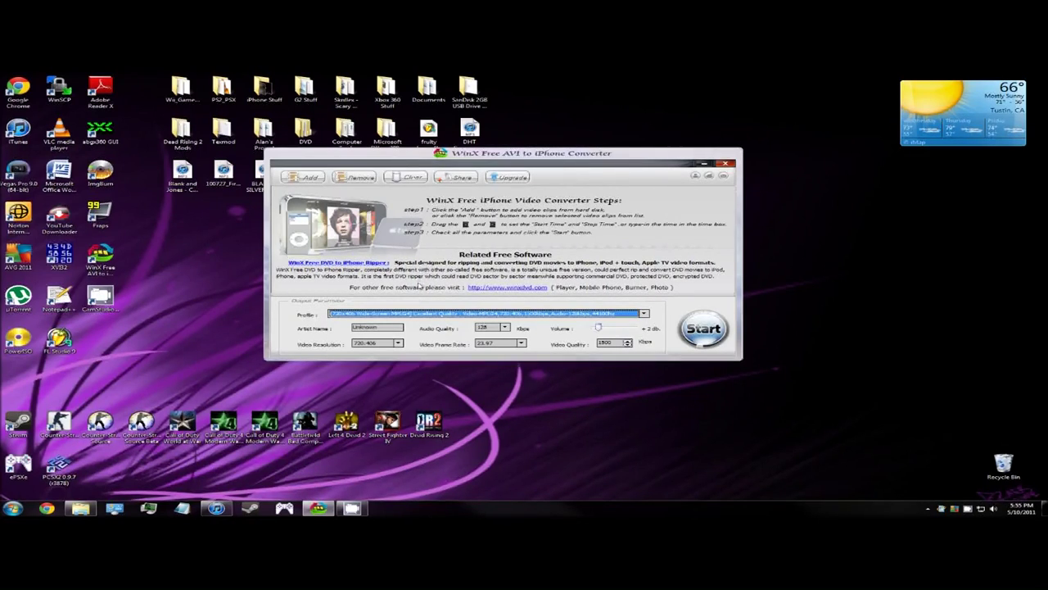
pyautogui.click(381, 324)
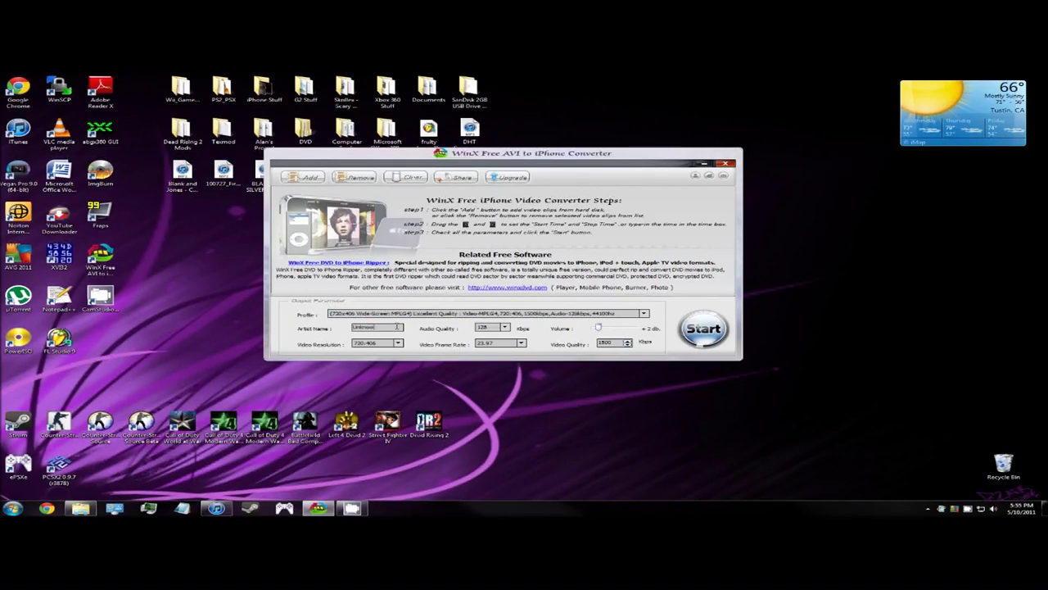
pyautogui.press('BackSpace')
pyautogui.write('omebrew2dl')
pyautogui.doubleClick(397, 326)
pyautogui.press('BackSpace')
# Keep video resolution at 720:406 and set the video frame rate to 29.97.
pyautogui.click(397, 344)
pyautogui.click(379, 378)
pyautogui.click(521, 344)
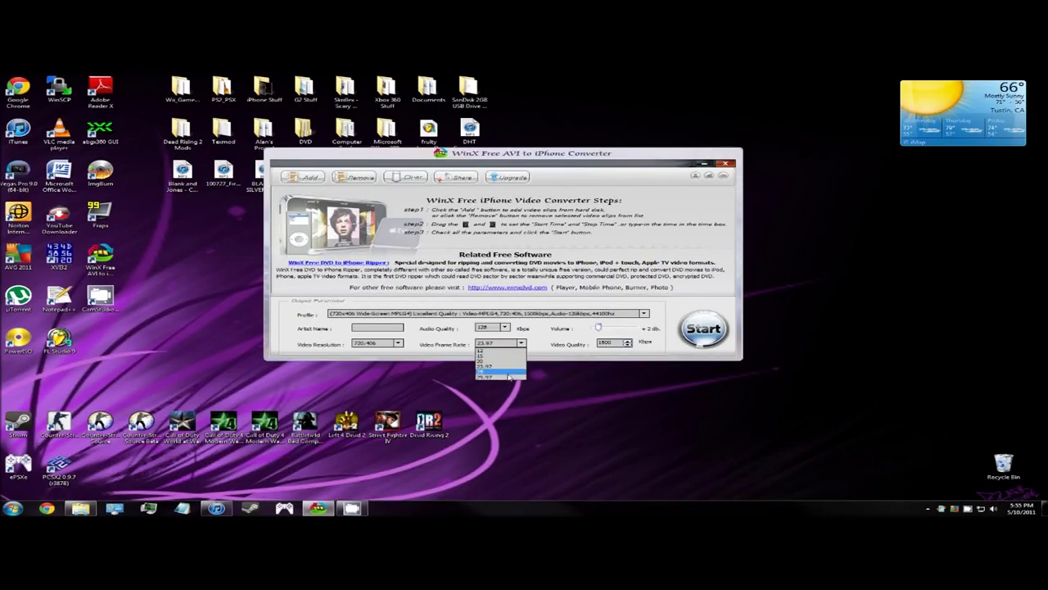
pyautogui.click(508, 376)
pyautogui.click(521, 343)
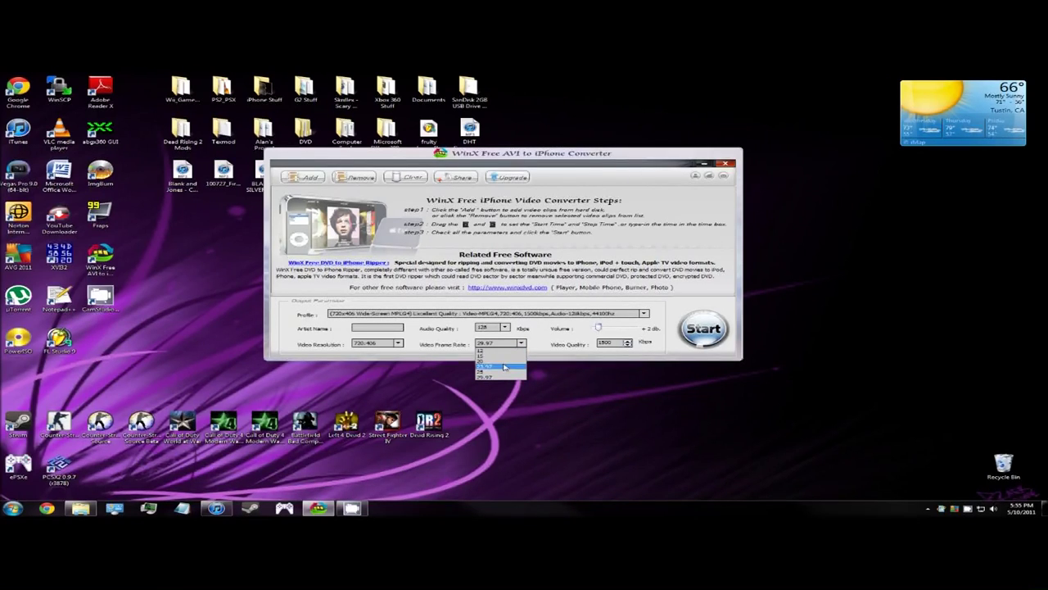
pyautogui.click(505, 375)
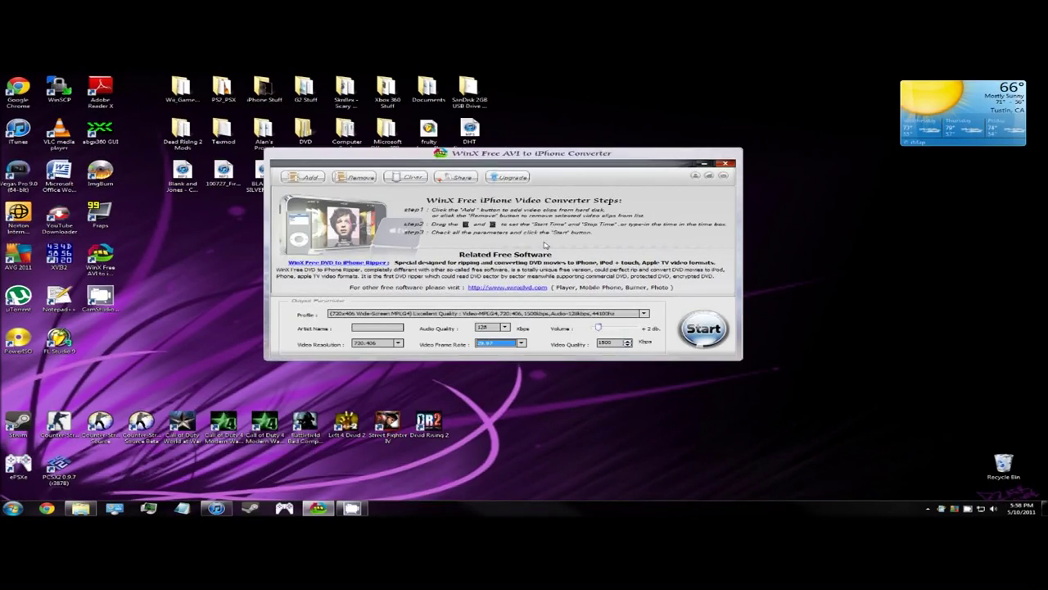
pyautogui.click(303, 177)
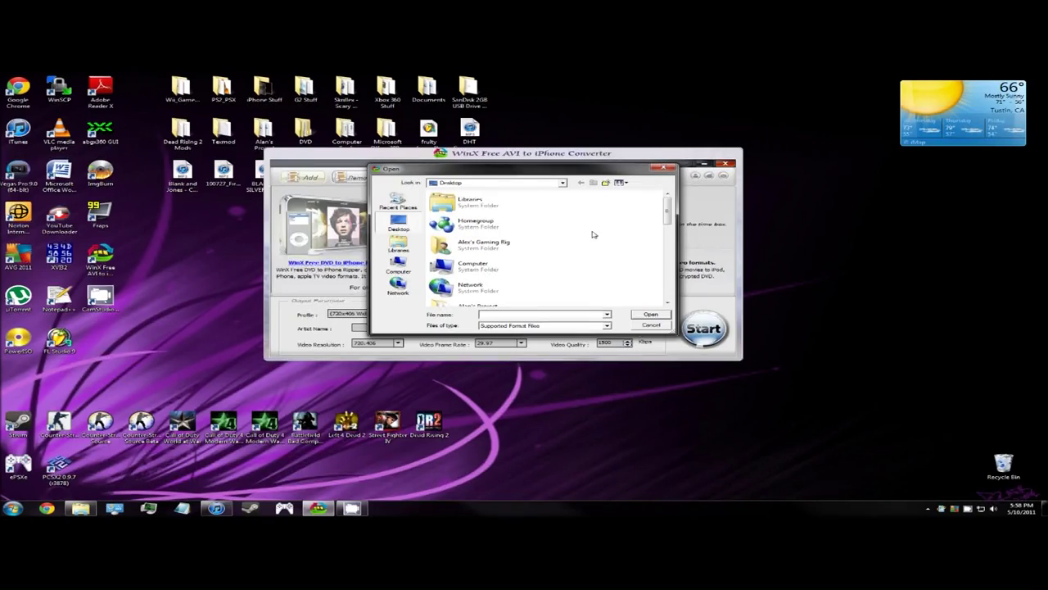
# Load APACHE DANCE - HASAN BABA.avi from the Desktop into the conversion list.
pyautogui.scroll(-10, 594, 235)
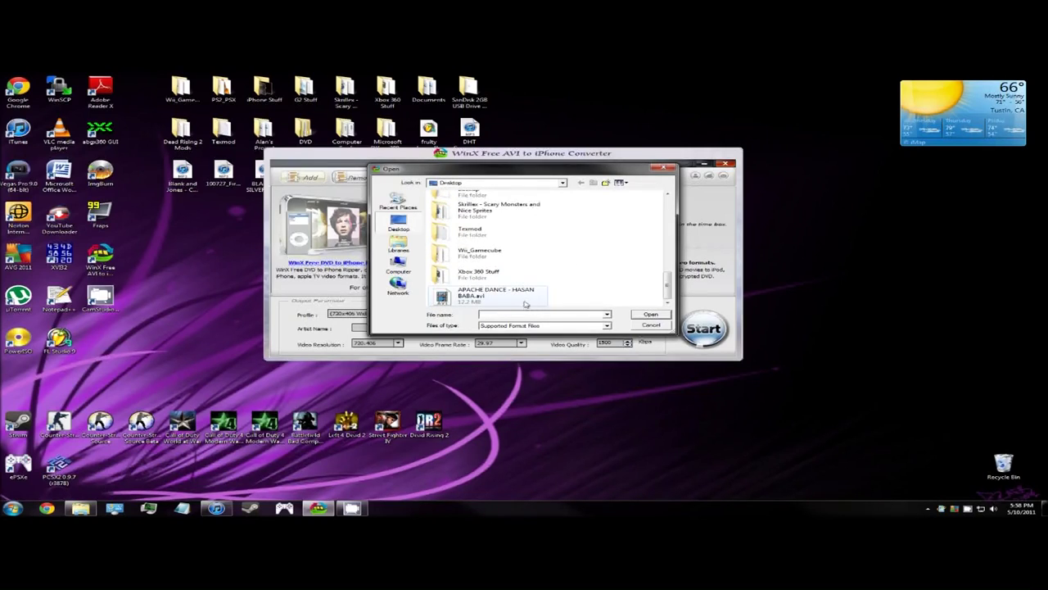
pyautogui.doubleClick(547, 292)
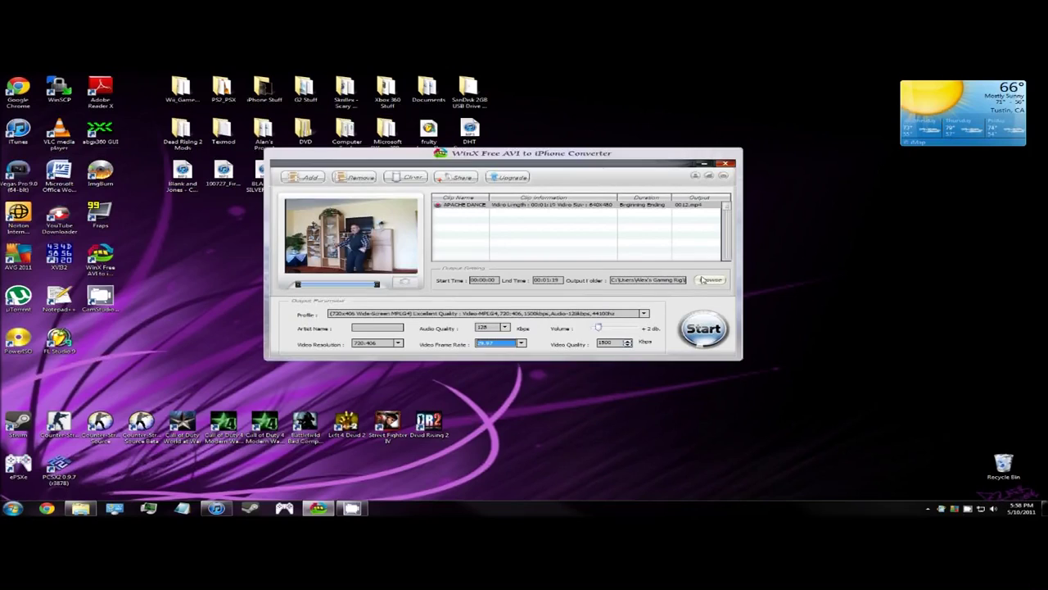
pyautogui.click(703, 280)
# Set the Desktop as output folder and trim the clip to start about 00:00:12.
pyautogui.moveTo(599, 316); pyautogui.dragTo(599, 271)
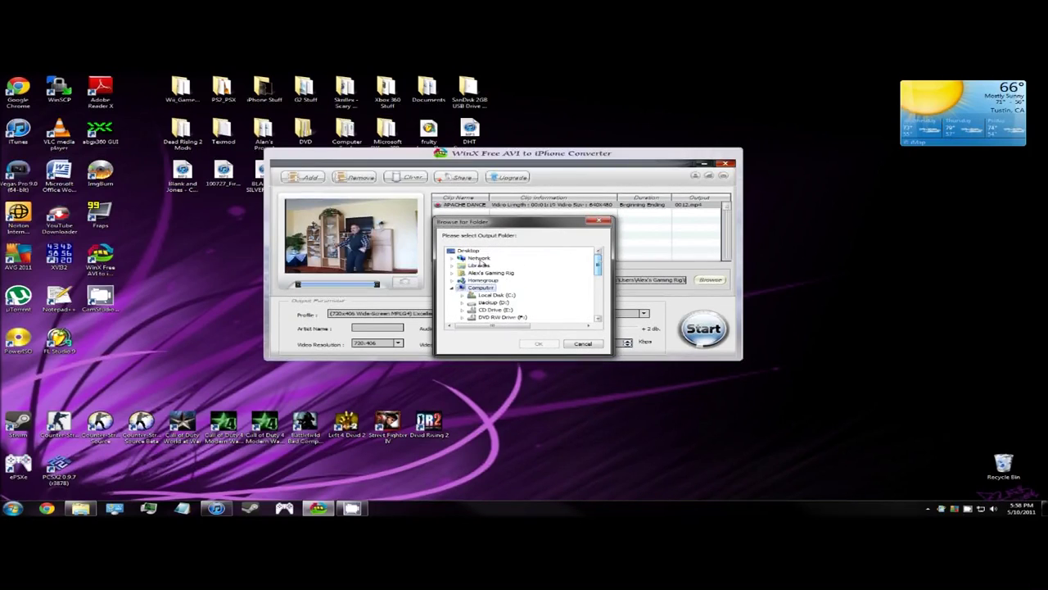
pyautogui.click(490, 250)
pyautogui.click(538, 343)
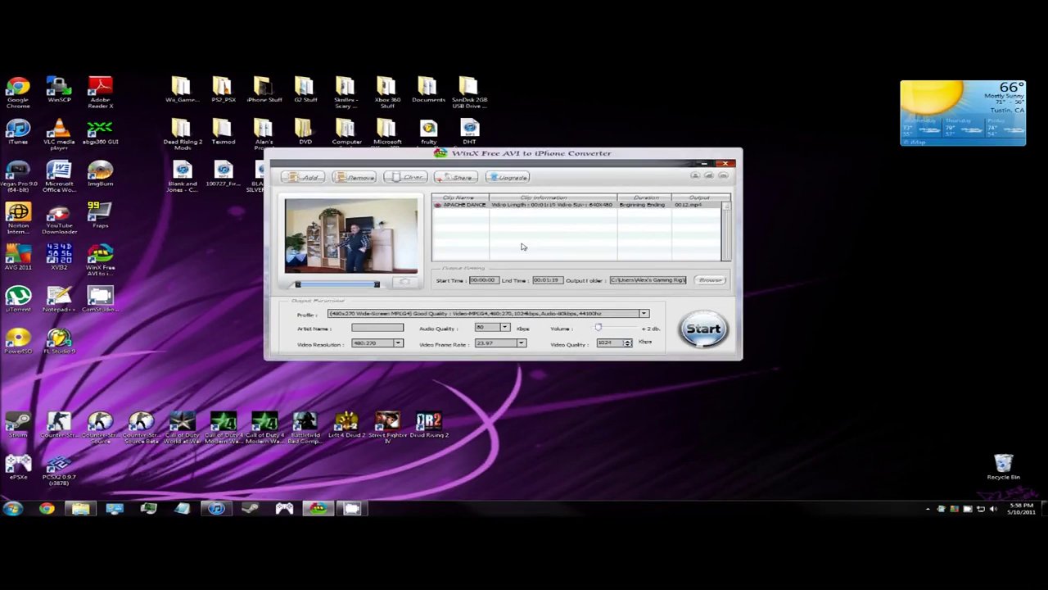
pyautogui.moveTo(298, 287)
pyautogui.mouseDown()
pyautogui.moveTo(312, 286)
pyautogui.moveTo(298, 285)
pyautogui.mouseUp()
# Adjust the clip's end trim point and convert it to the MP4 file 0012.mp4.
pyautogui.moveTo(380, 285)
pyautogui.mouseDown()
pyautogui.moveTo(369, 283)
pyautogui.moveTo(382, 284)
pyautogui.mouseUp()
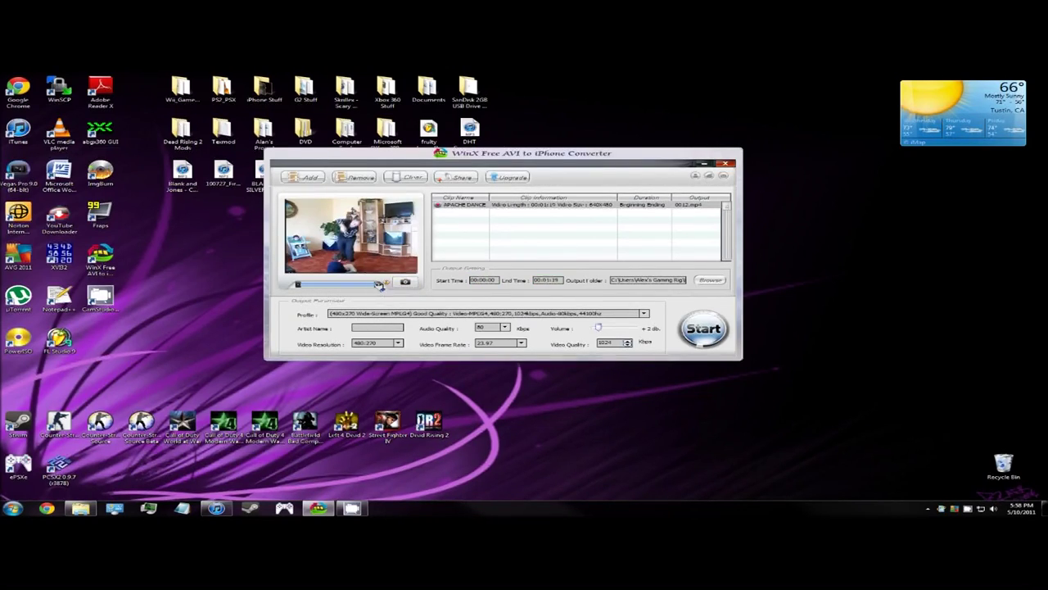
pyautogui.moveTo(380, 284); pyautogui.dragTo(409, 284)
pyautogui.click(710, 333)
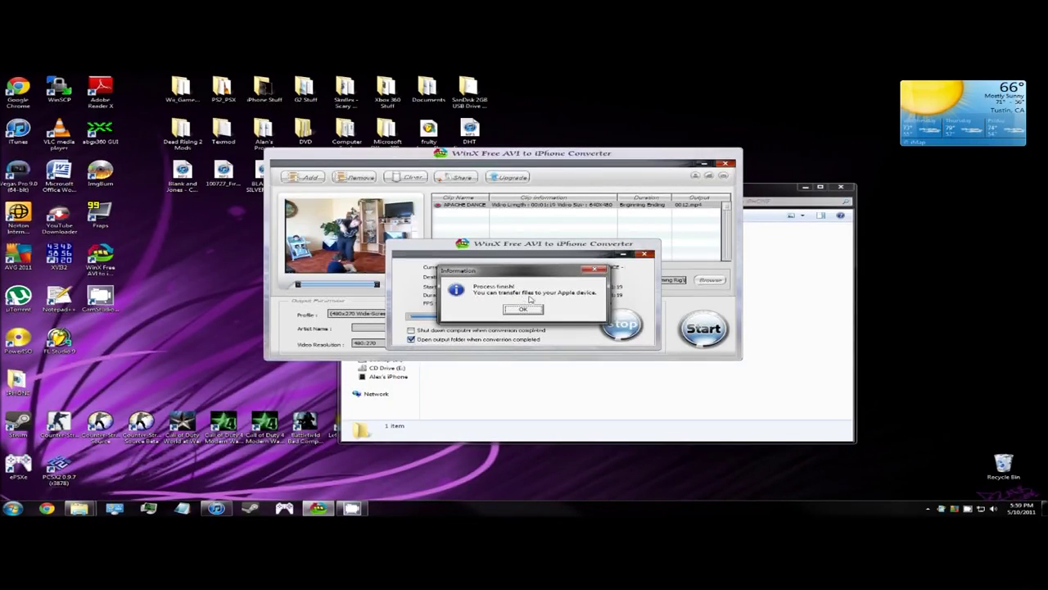
# Dismiss the Process finished notice and close the converter.
pyautogui.click(524, 309)
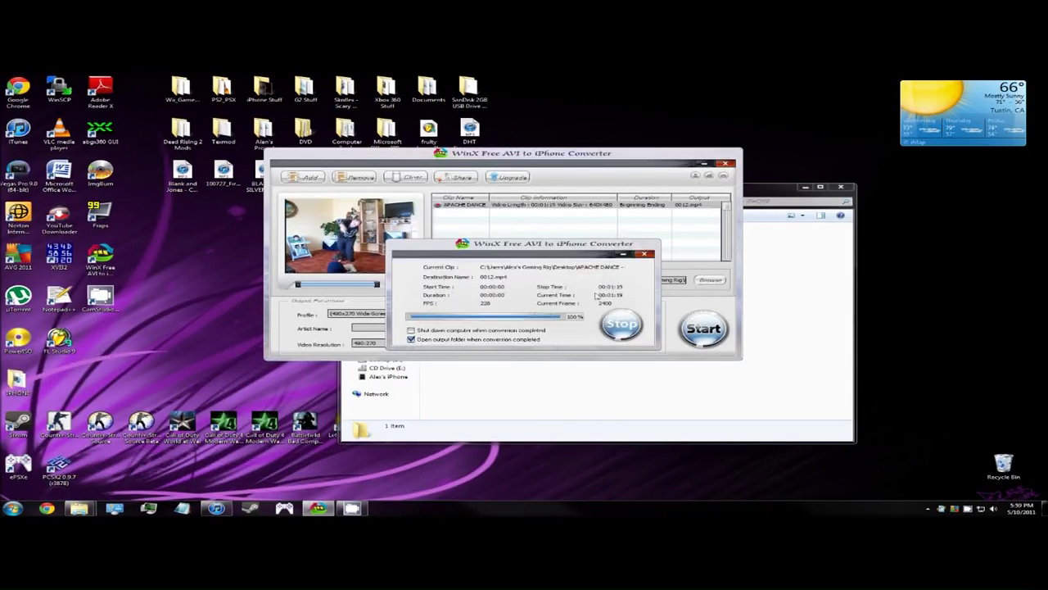
pyautogui.click(645, 254)
pyautogui.click(725, 163)
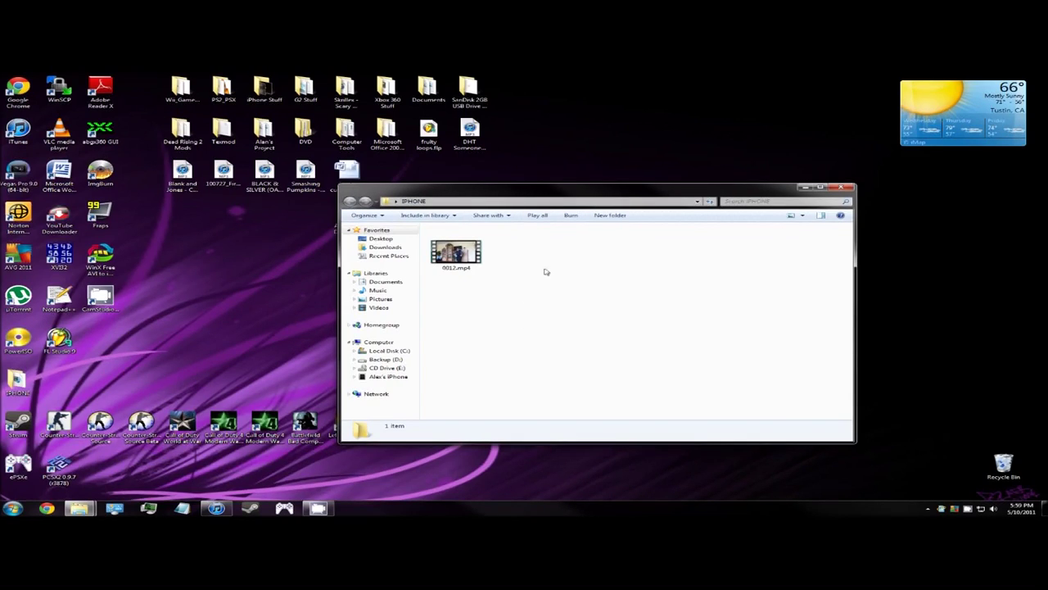
# Copy the name 'APACHE DANCE - HASAN BABA' from the original desktop AVI file.
pyautogui.rightClick(463, 274)
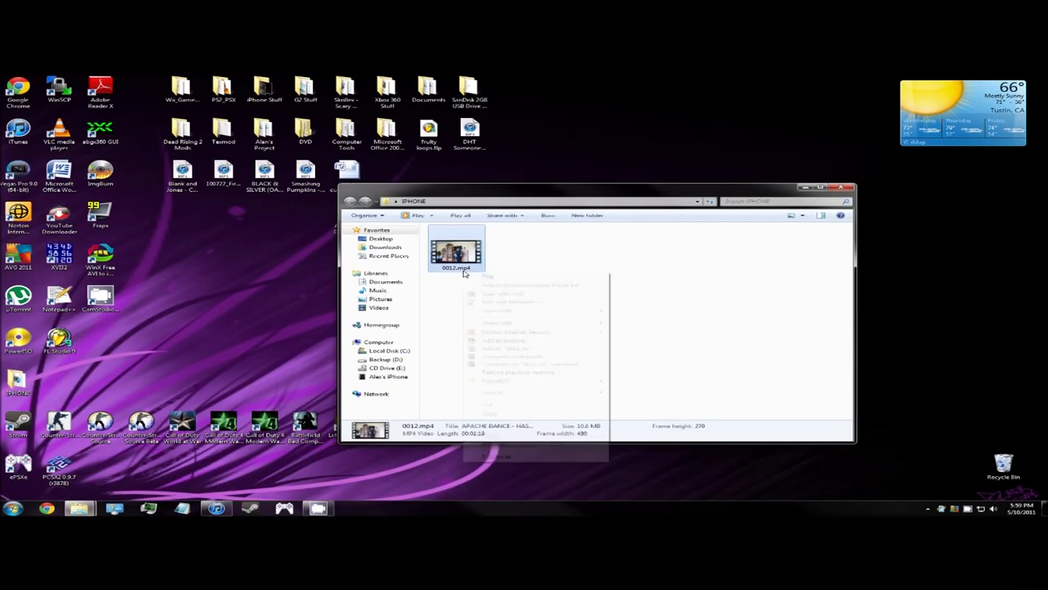
pyautogui.click(523, 444)
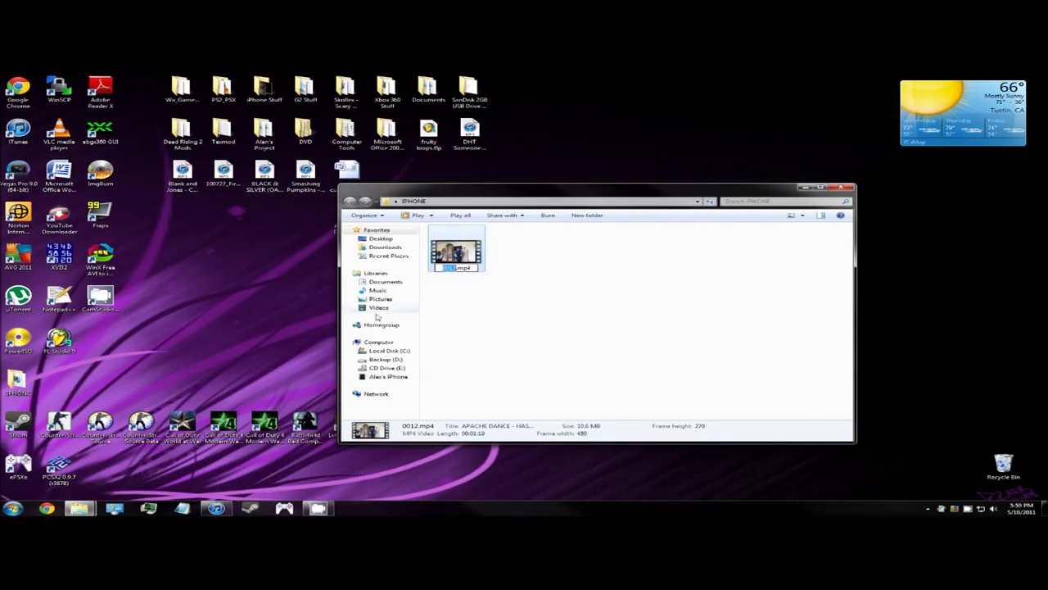
pyautogui.moveTo(401, 194); pyautogui.dragTo(525, 205)
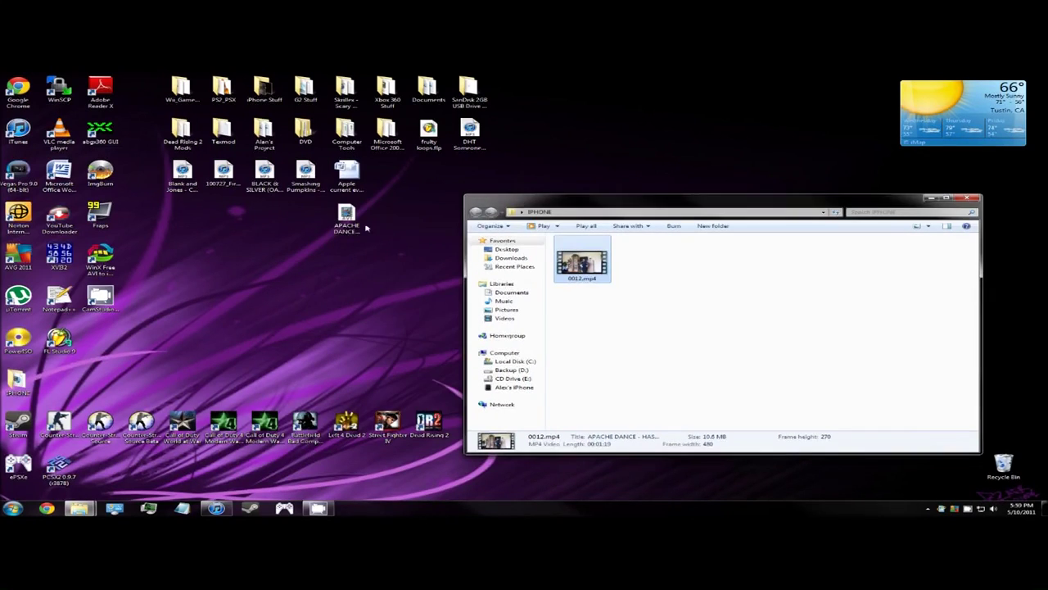
pyautogui.click(347, 219)
pyautogui.rightClick(349, 228)
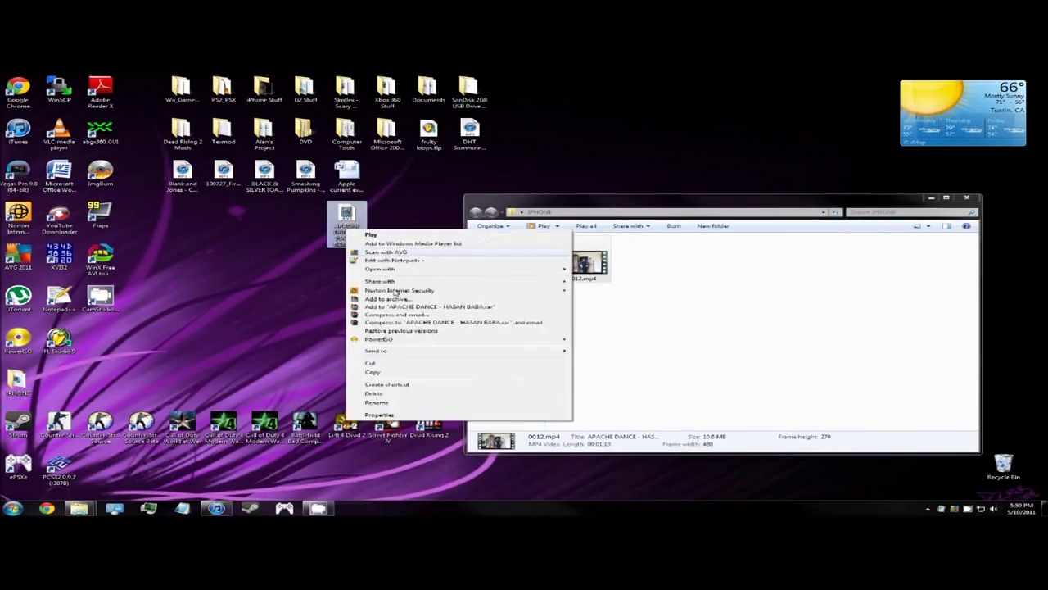
pyautogui.click(377, 402)
pyautogui.rightClick(348, 234)
pyautogui.click(393, 262)
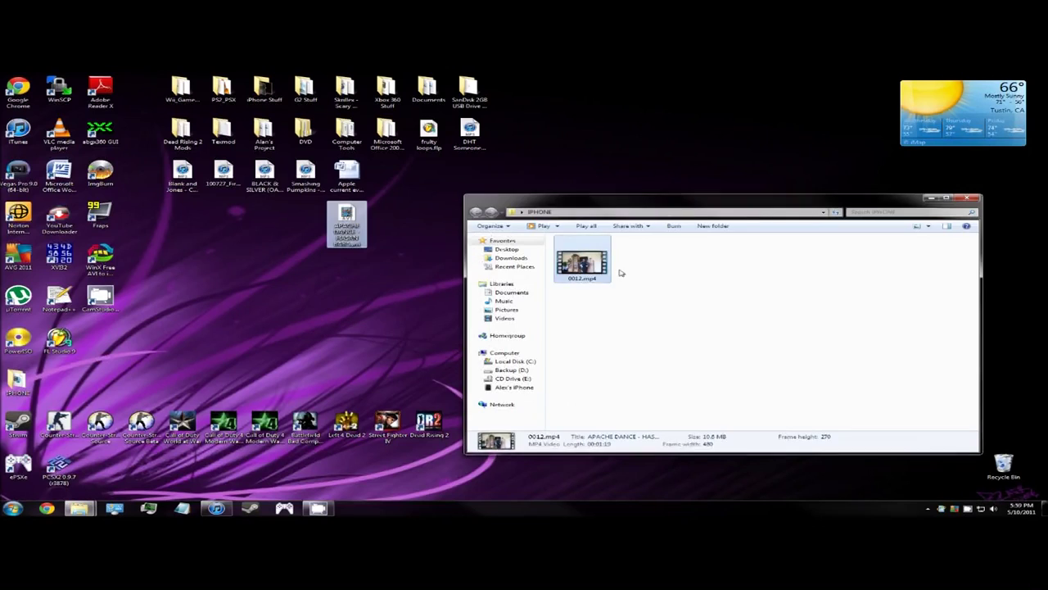
# Rename 0012.mp4 to APACHE DANCE - HASAN BABA.mp4 using the copied name.
pyautogui.rightClick(582, 271)
pyautogui.click(613, 443)
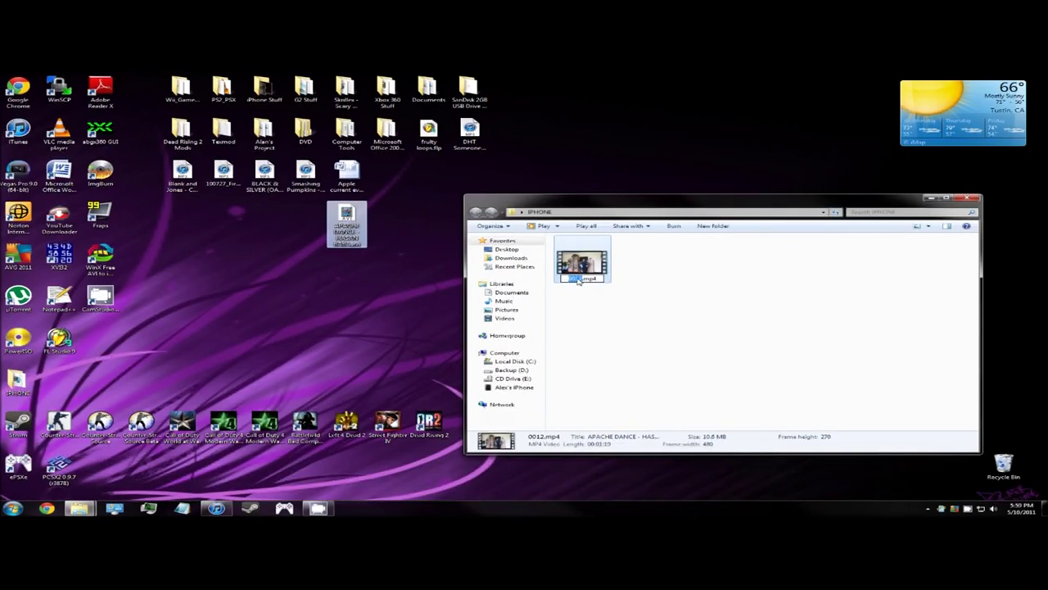
pyautogui.rightClick(579, 280)
pyautogui.click(611, 319)
pyautogui.press('Return')
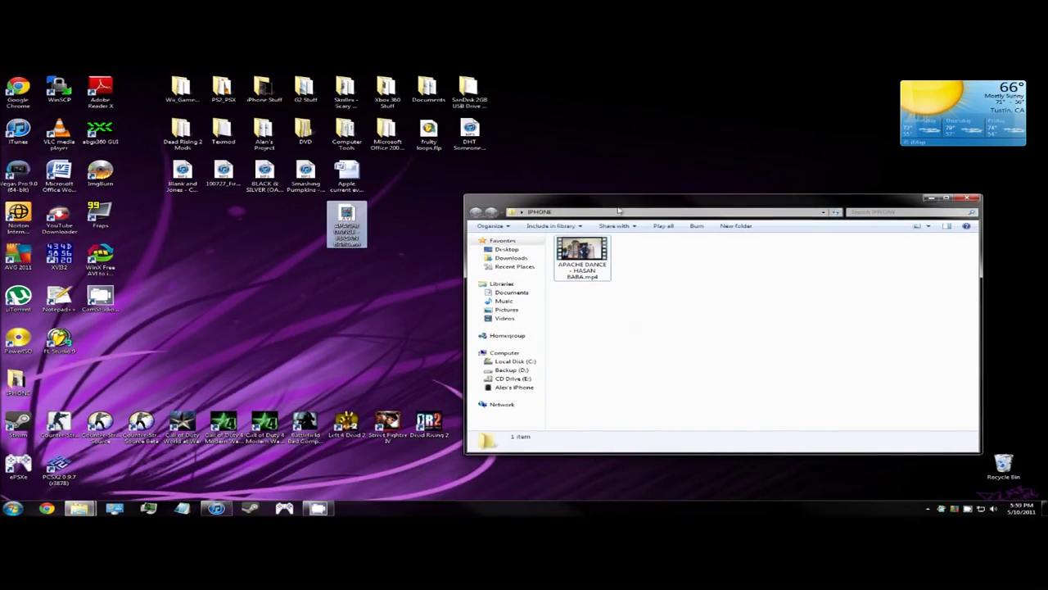
pyautogui.moveTo(620, 212); pyautogui.dragTo(484, 209)
# Drag APACHE DANCE - HASAN BABA.mp4 from the IPHONE folder into the iTunes Movies view.
pyautogui.moveTo(374, 215); pyautogui.dragTo(415, 207)
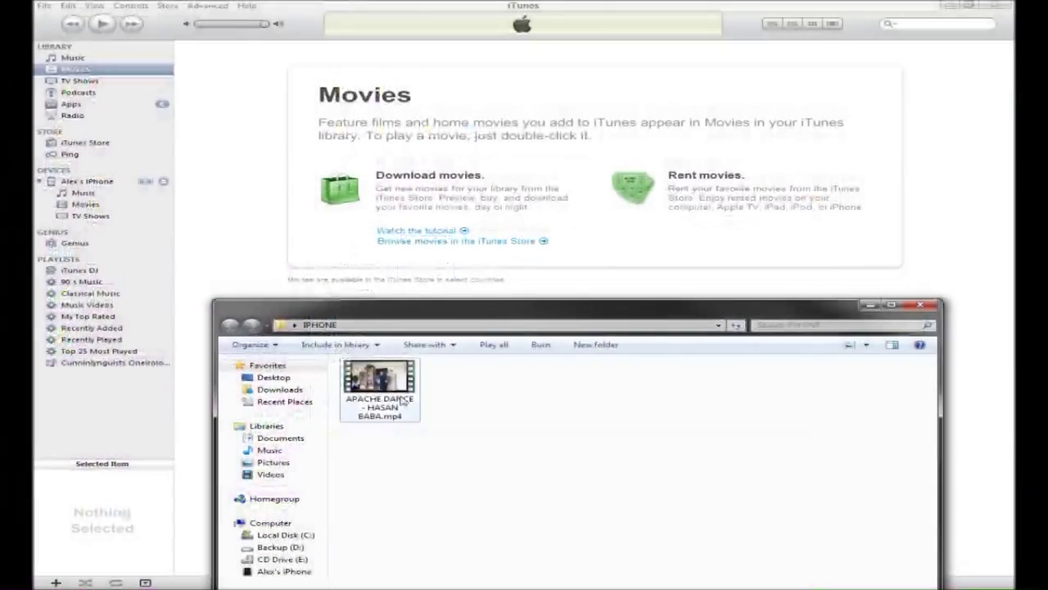
pyautogui.moveTo(379, 384); pyautogui.dragTo(585, 241)
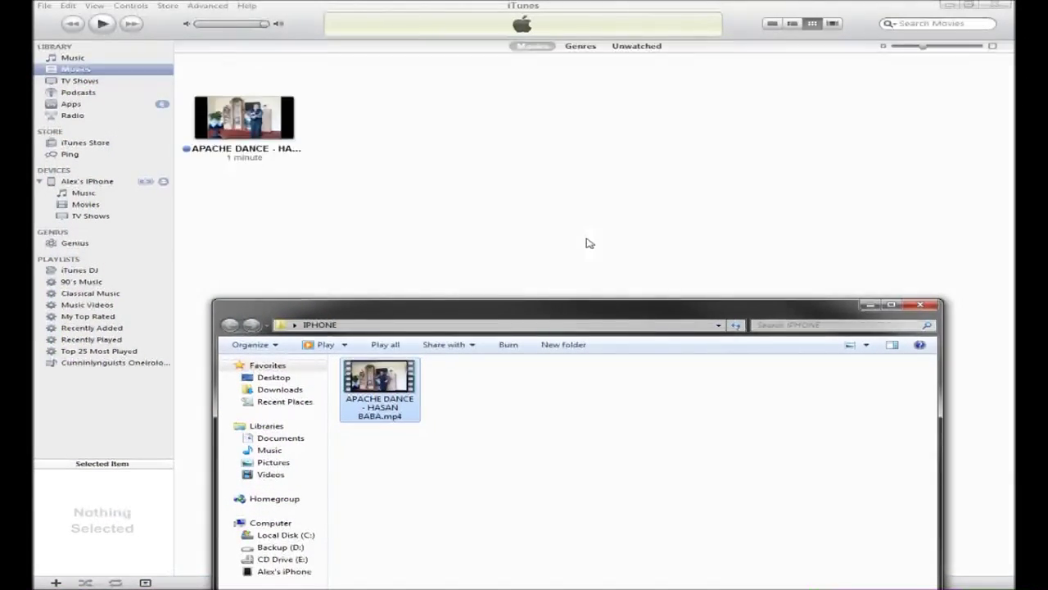
pyautogui.click(588, 242)
pyautogui.moveTo(287, 123); pyautogui.dragTo(139, 212)
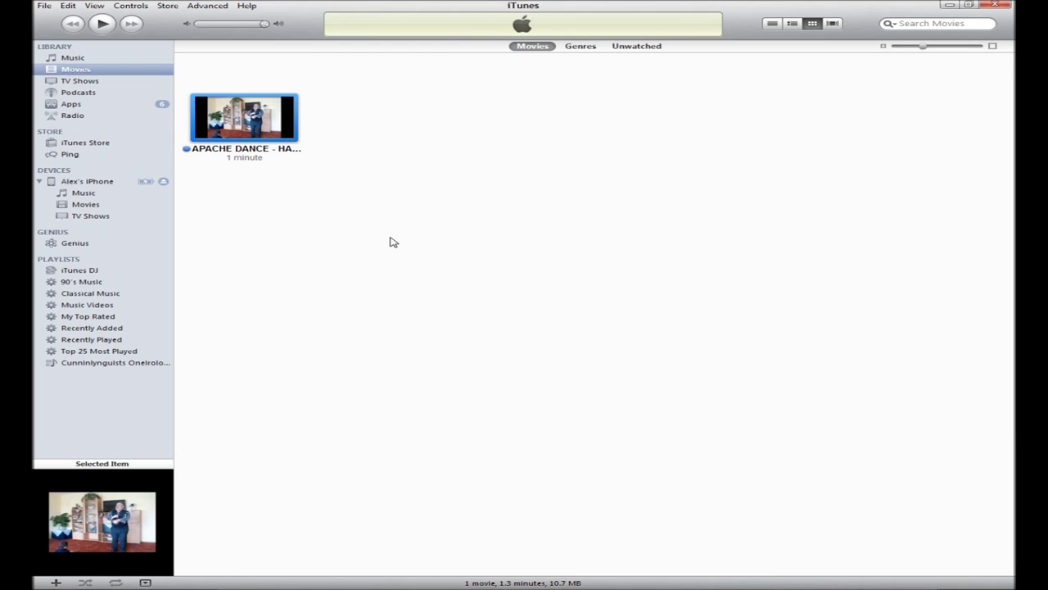
pyautogui.click(391, 238)
# In the movie's Get Info, set the name to 'APACHE DANCE - HASAN BABA' and clear the Unknown artist.
pyautogui.rightClick(269, 120)
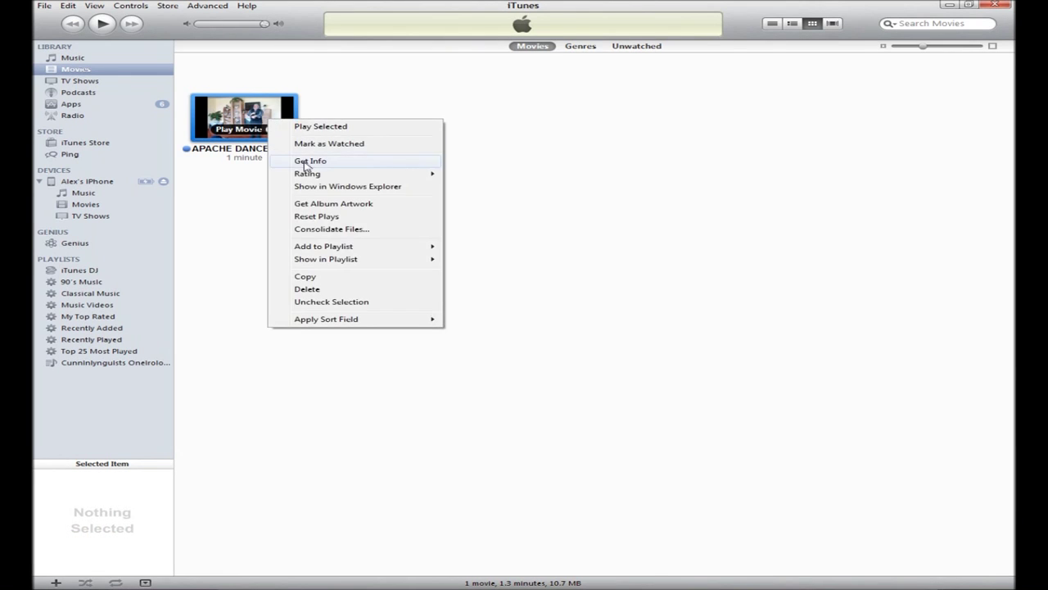
pyautogui.click(304, 163)
pyautogui.click(404, 130)
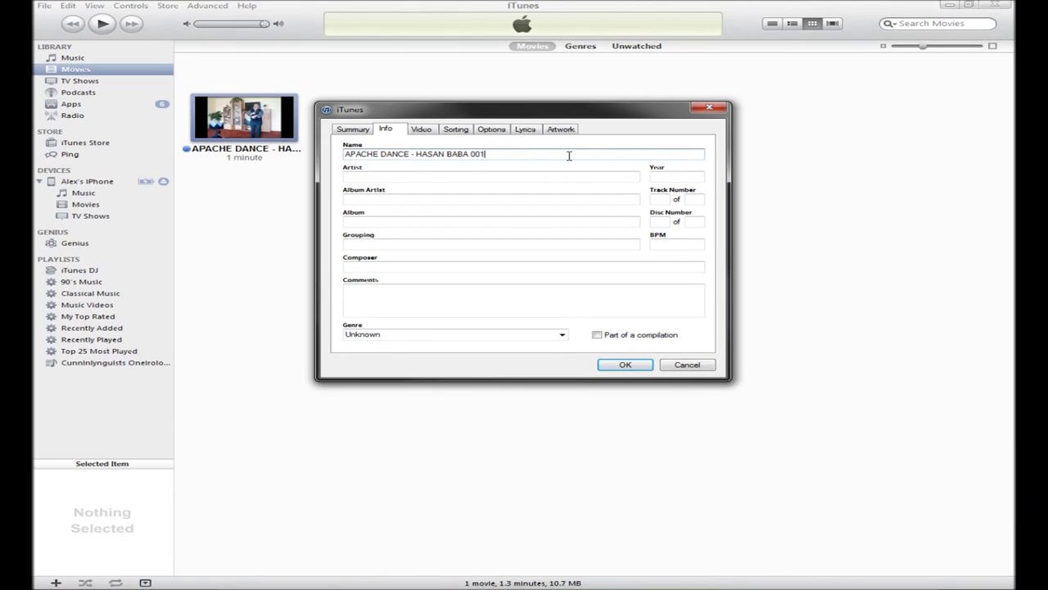
pyautogui.click(388, 177)
pyautogui.write('Unknown')
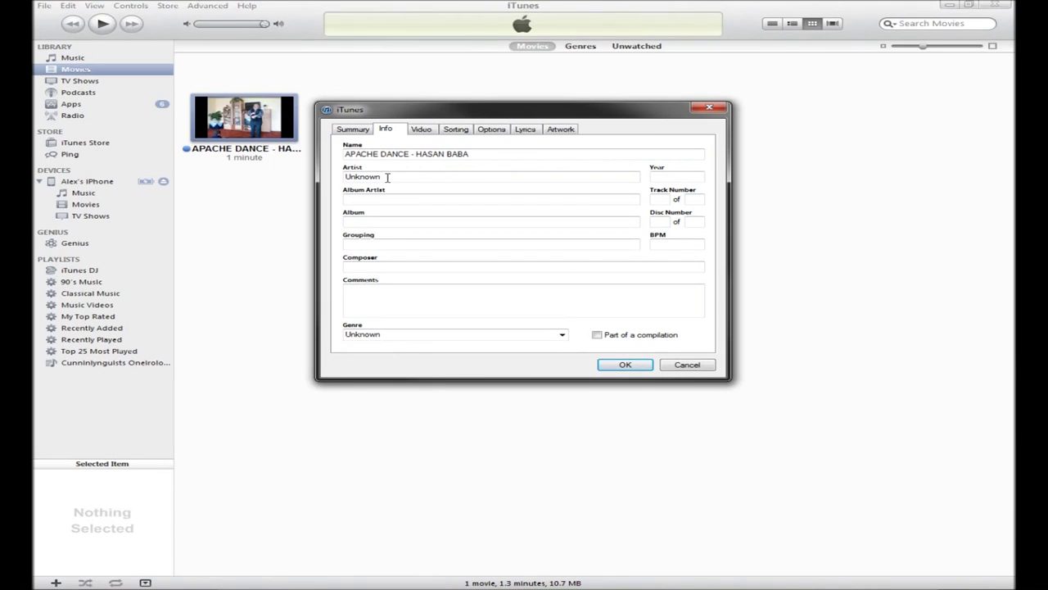
pyautogui.doubleClick(387, 177)
pyautogui.press('BackSpace')
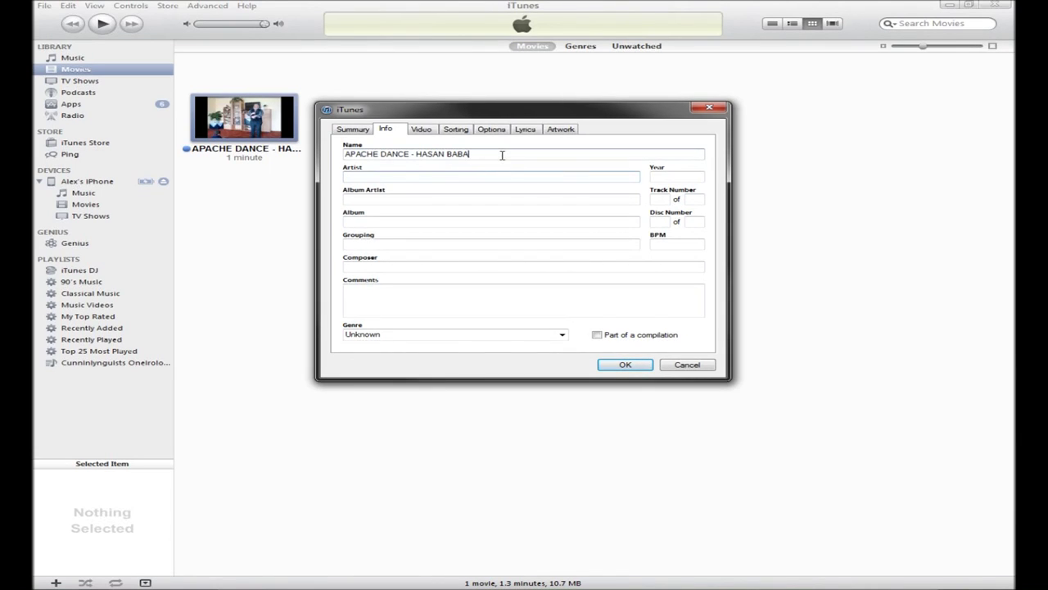
pyautogui.click(625, 365)
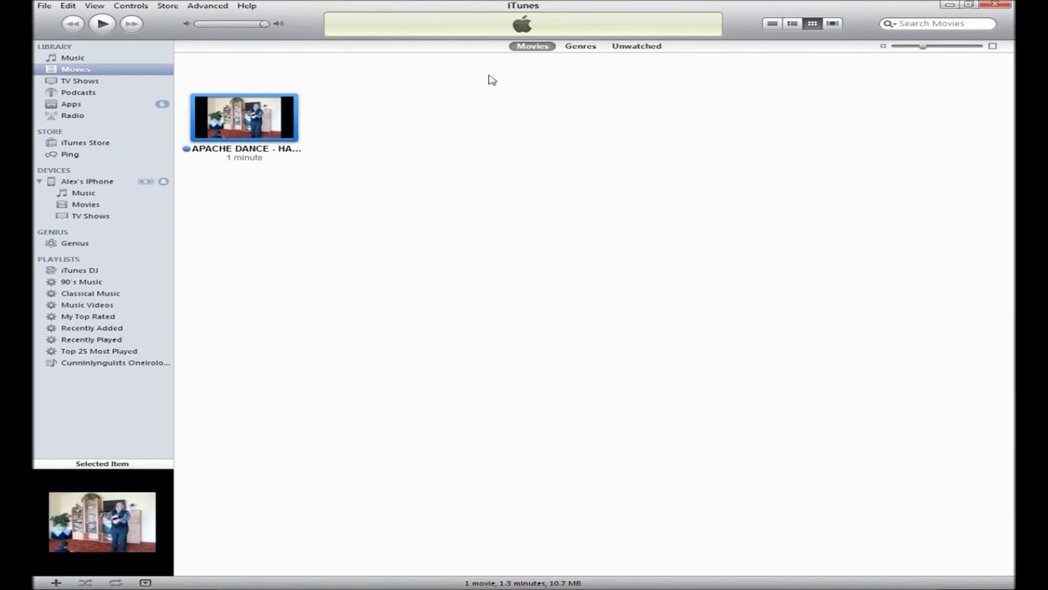
# Drag the APACHE DANCE movie onto the connected iPhone, then deselect it.
pyautogui.moveTo(299, 99); pyautogui.dragTo(141, 202)
pyautogui.click(613, 262)
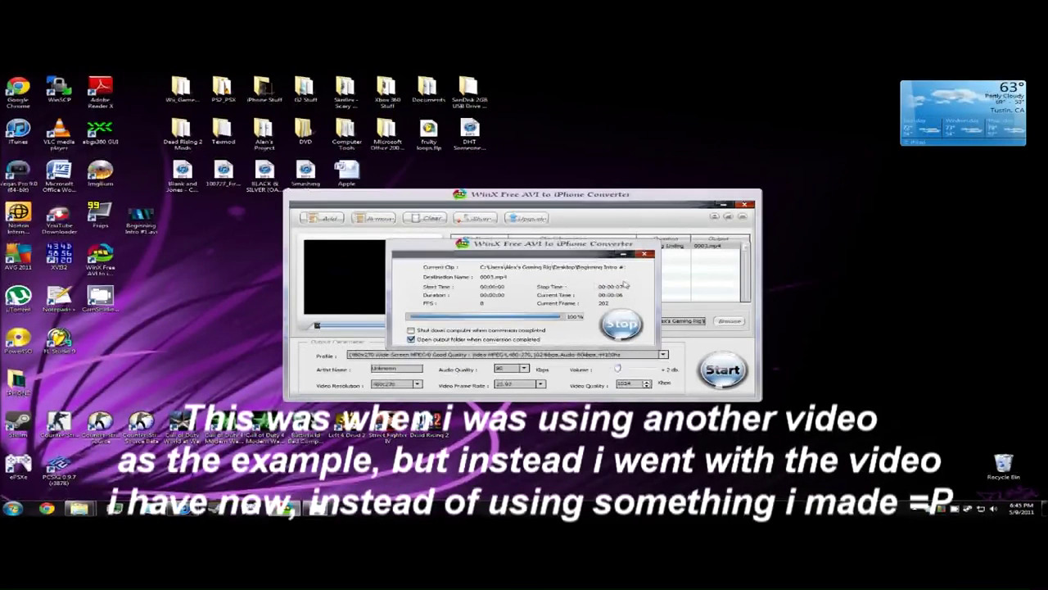
# Close the conversion progress window and the converter, and move the IPHONE folder beside FL Studio 9.
pyautogui.click(645, 255)
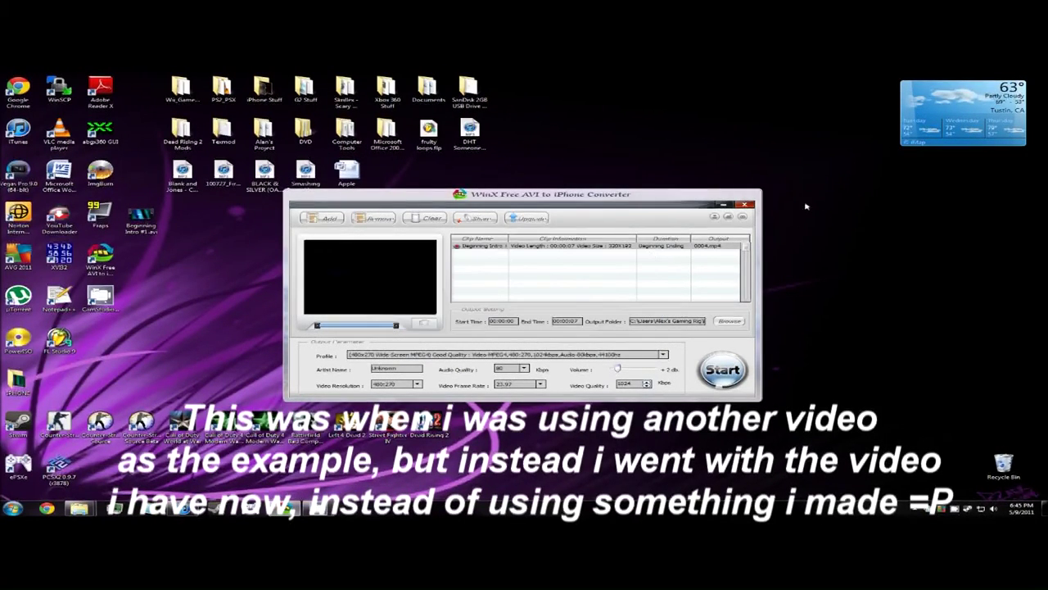
pyautogui.click(745, 204)
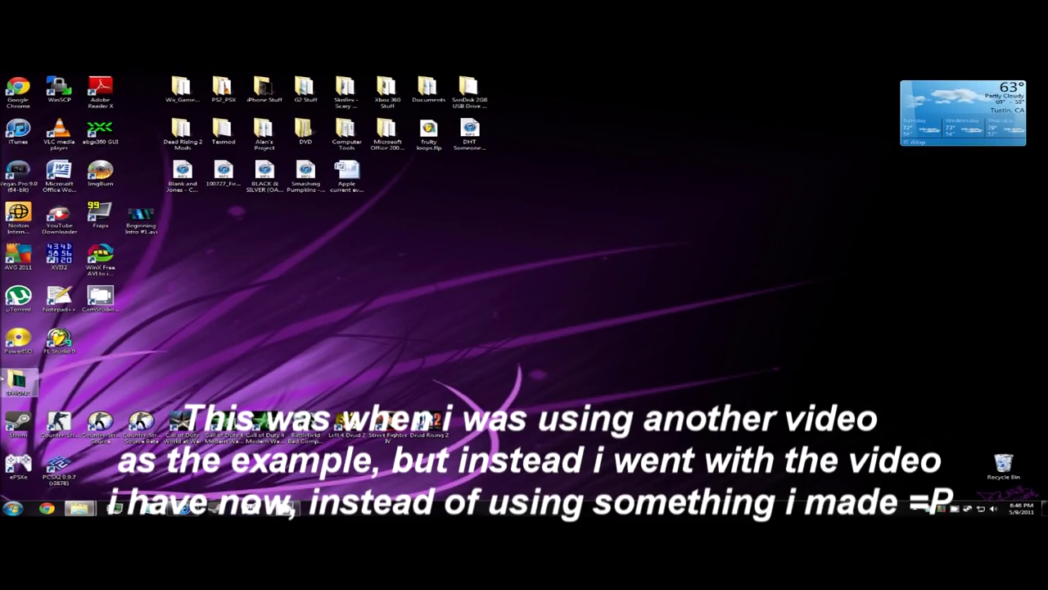
pyautogui.moveTo(16, 379); pyautogui.dragTo(110, 341)
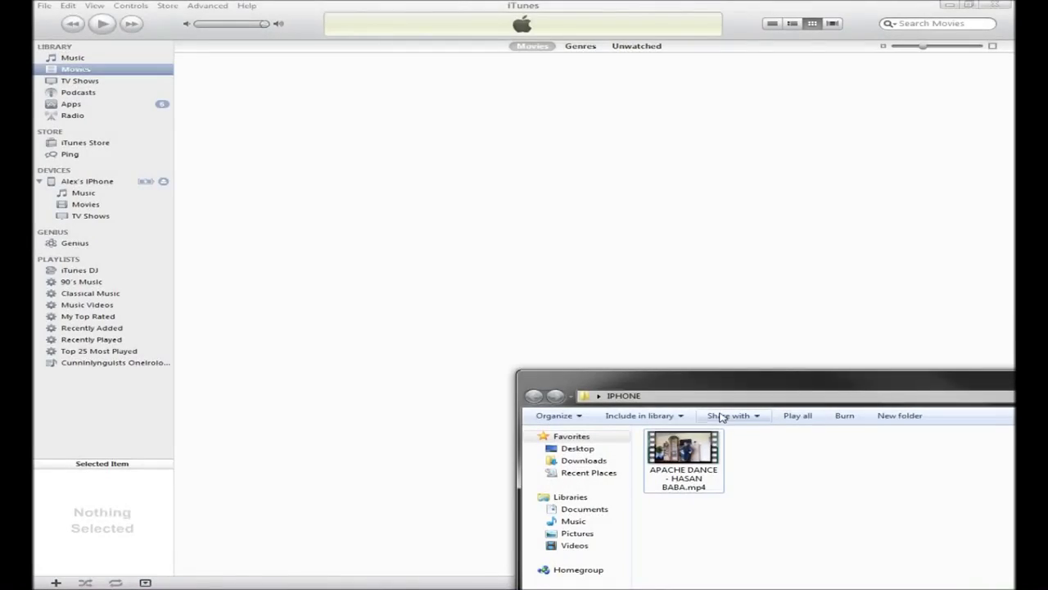
# Drag APACHE DANCE - HASAN BABA.mp4 from the IPHONE folder into the iTunes Movies library.
pyautogui.click(686, 455)
pyautogui.moveTo(735, 409); pyautogui.dragTo(387, 204)
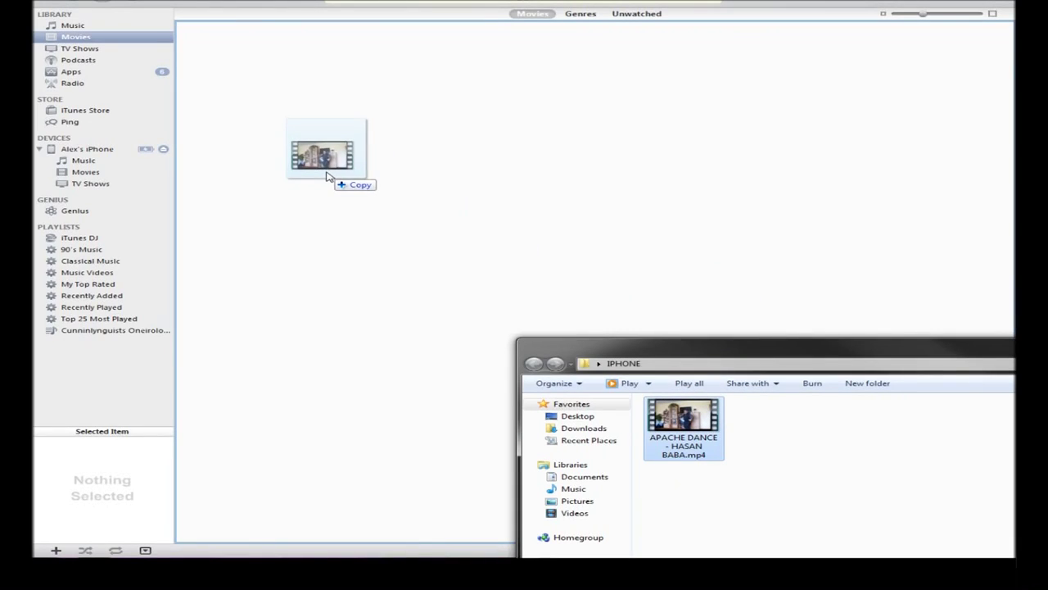
pyautogui.moveTo(344, 176); pyautogui.dragTo(343, 176)
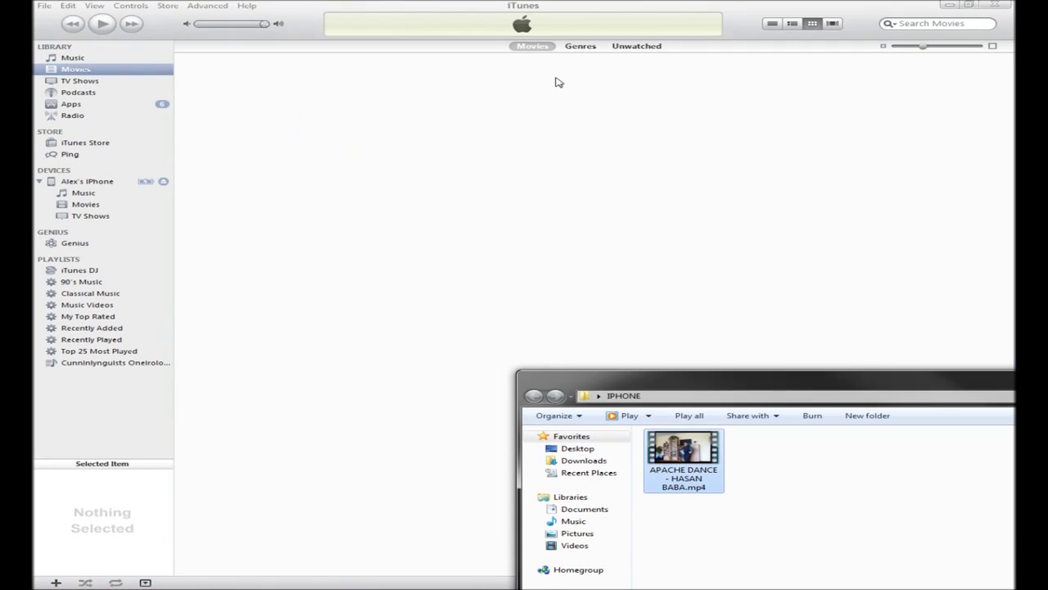